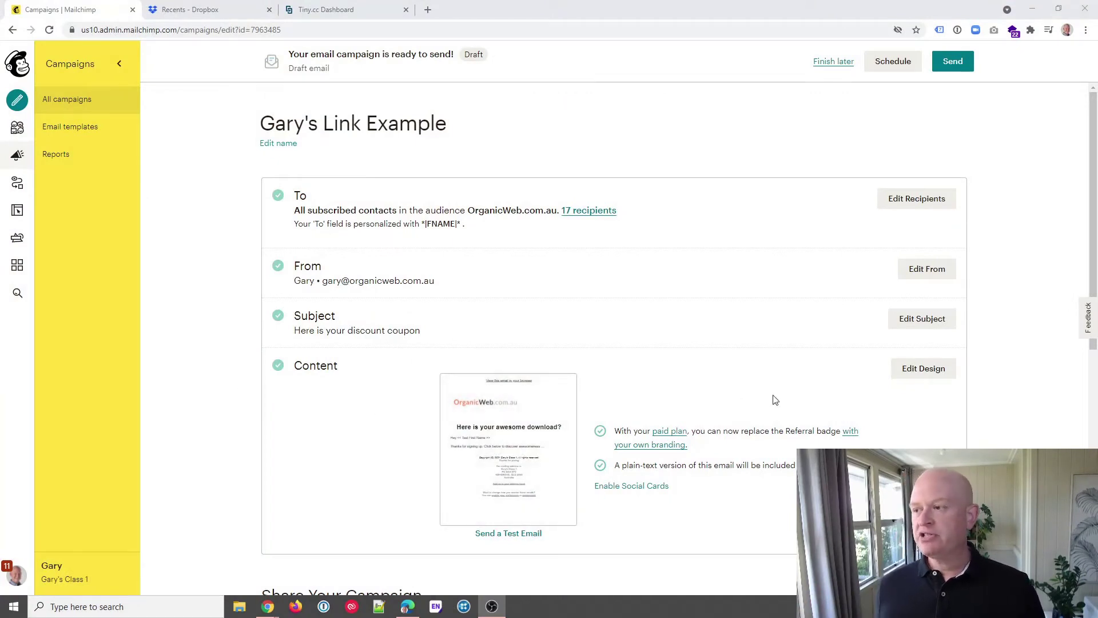
- In the design editor, insert a Button block below the 'Thanks for signing up' paragraph
left_click(928, 373)
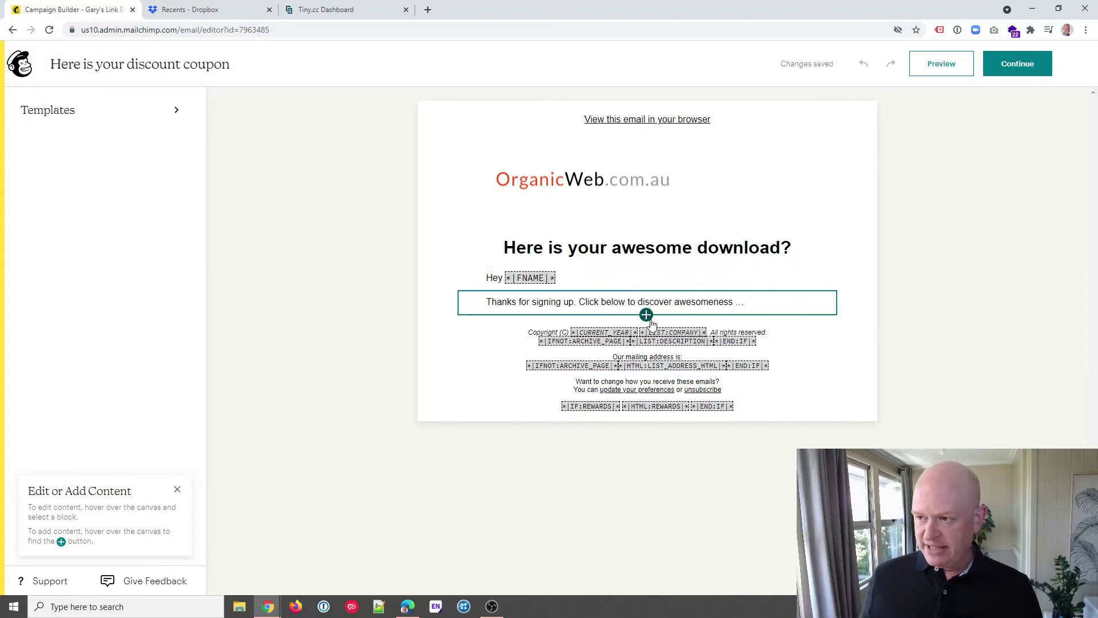
left_click(646, 315)
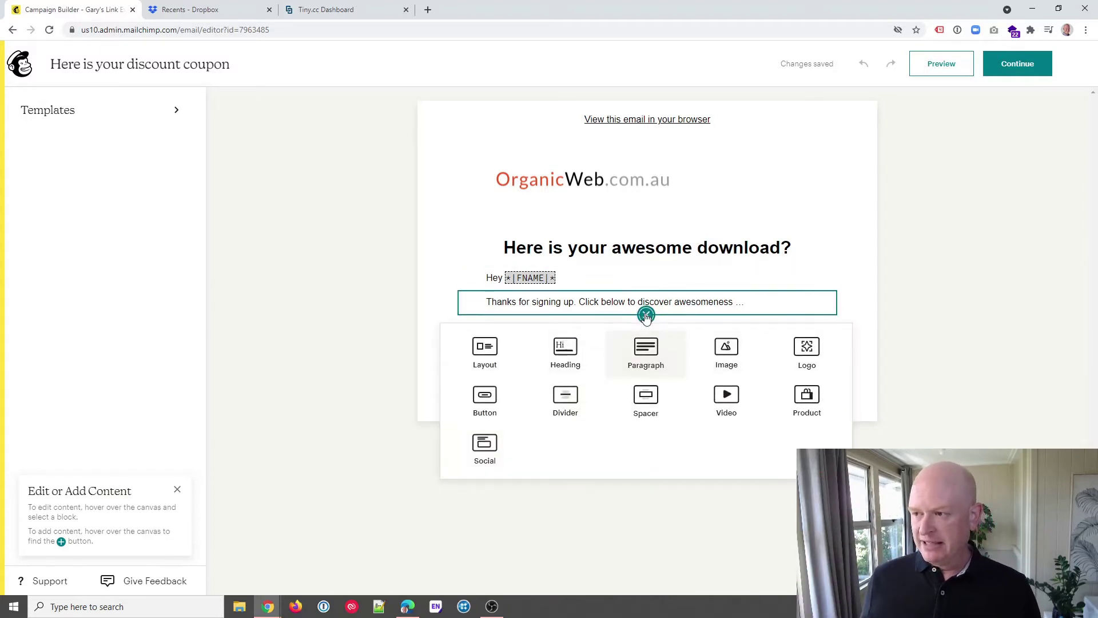
left_click(485, 397)
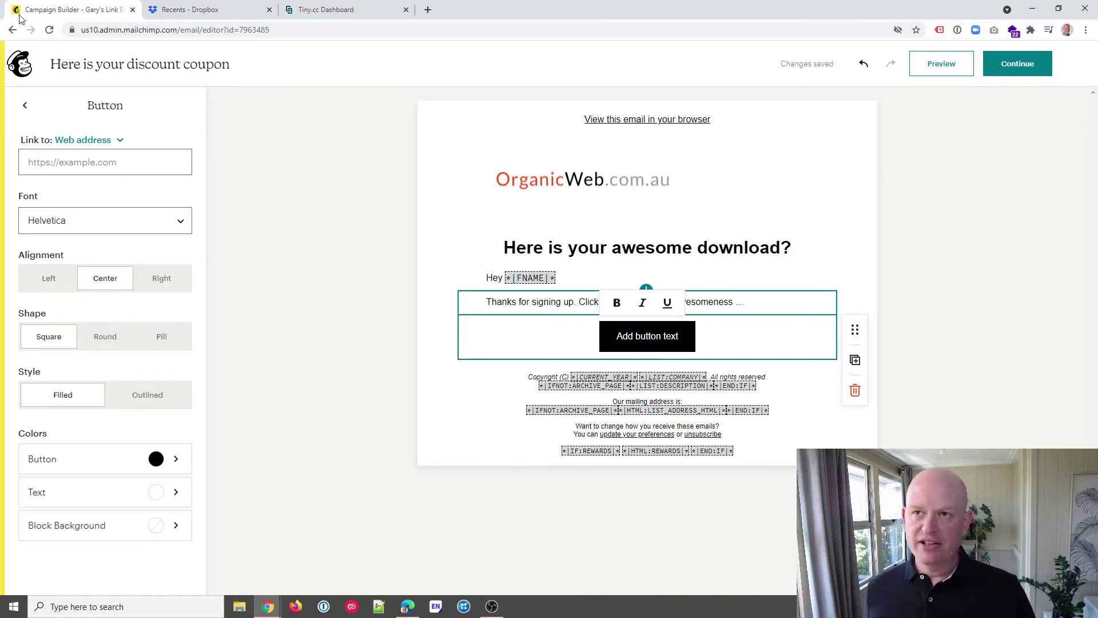
- Copy the Dropbox share link for the example Word document, then go to Tiny.cc
left_click(182, 10)
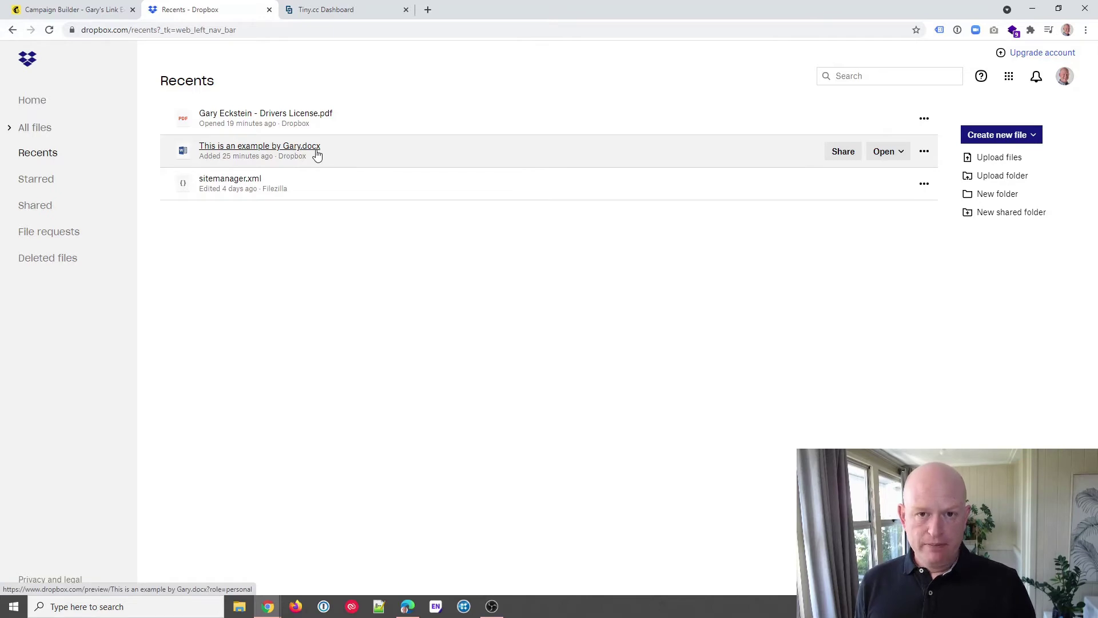
left_click(843, 153)
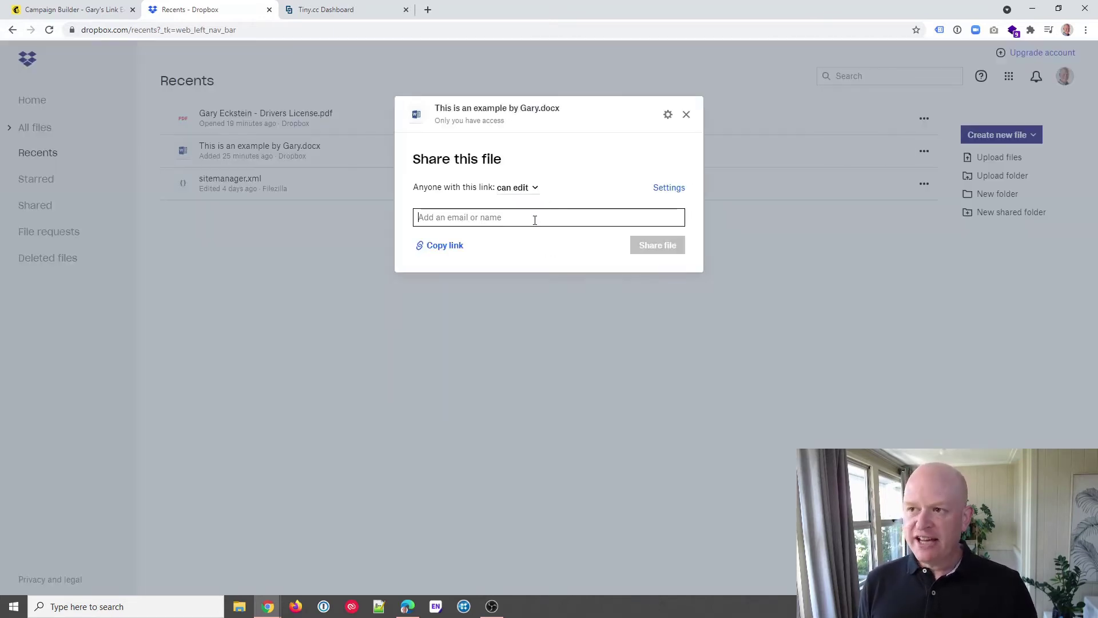
left_click(441, 245)
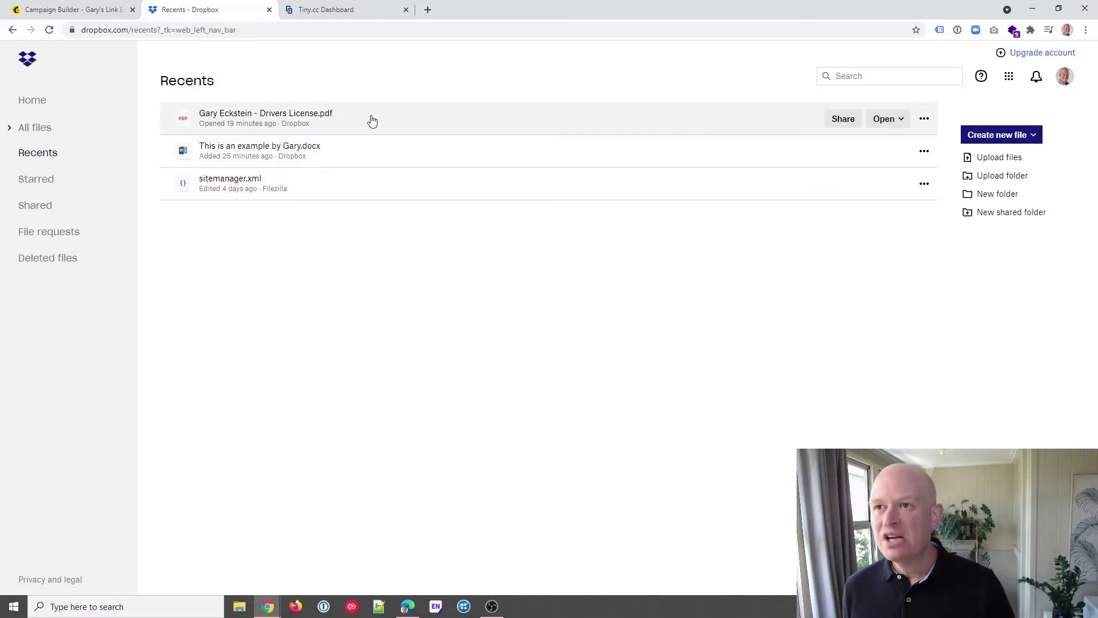
left_click(348, 12)
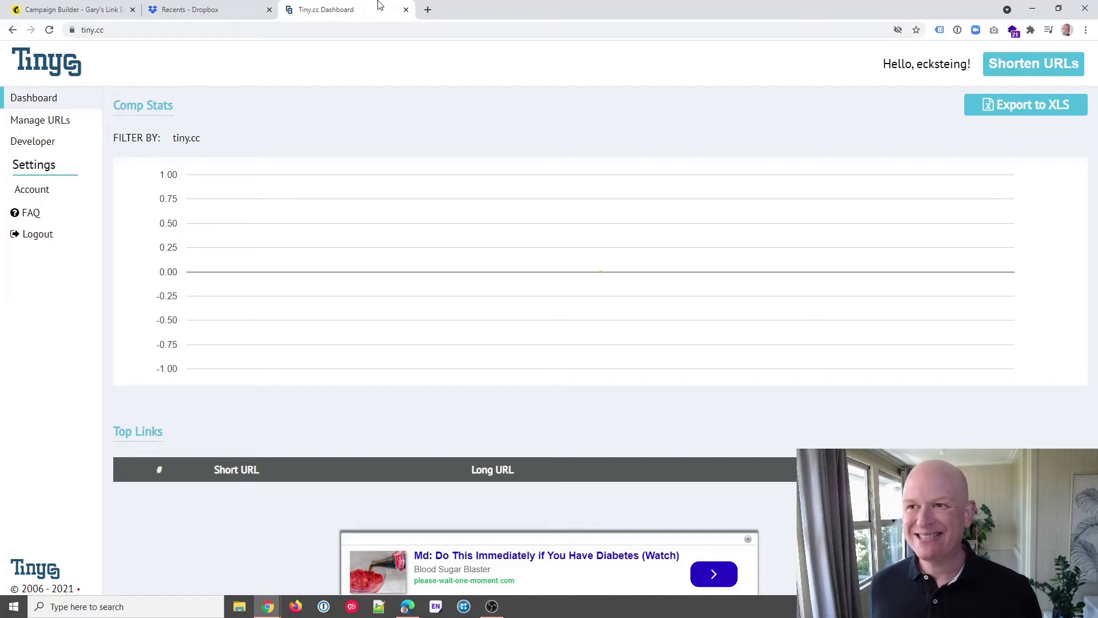
- Paste the Dropbox share link into Tiny.cc's Shorten URLs form
left_click(174, 11)
left_click(320, 9)
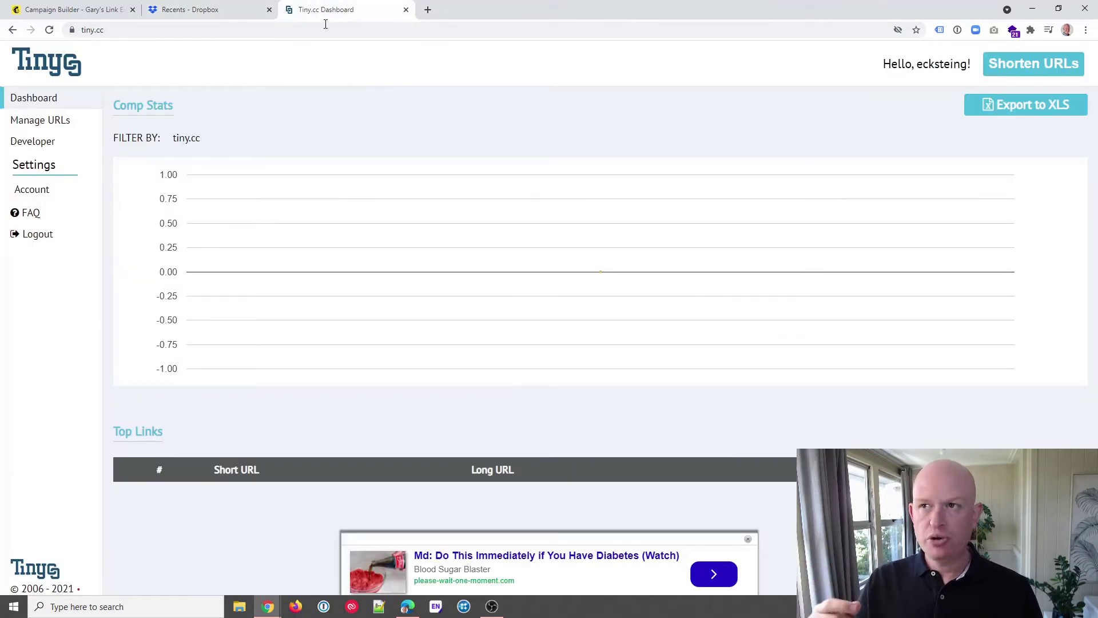
left_click(1025, 67)
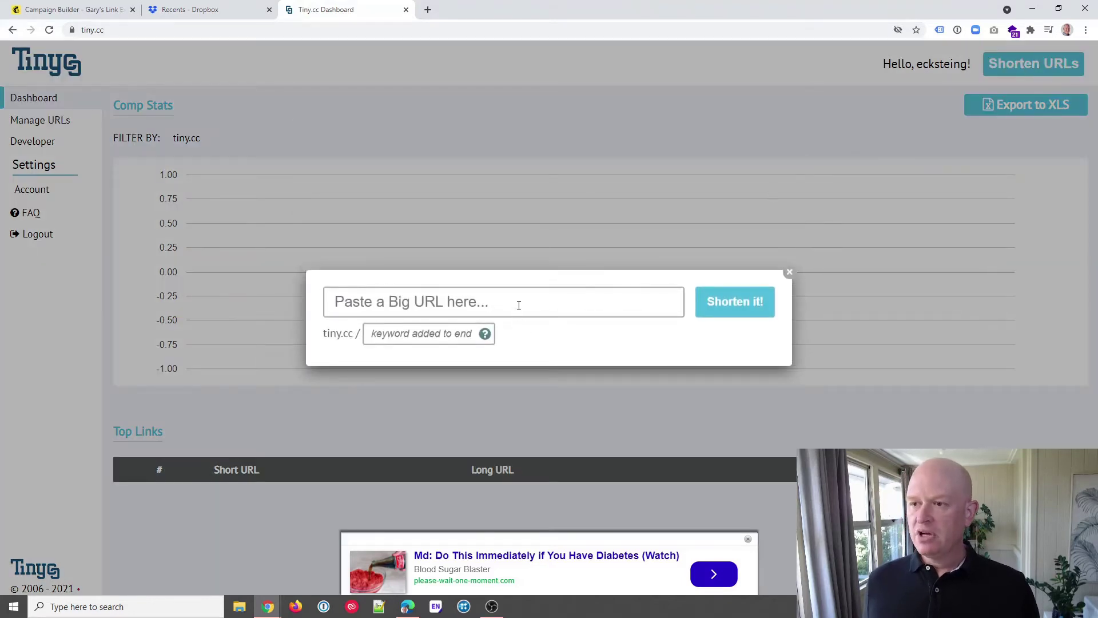
left_click(518, 306)
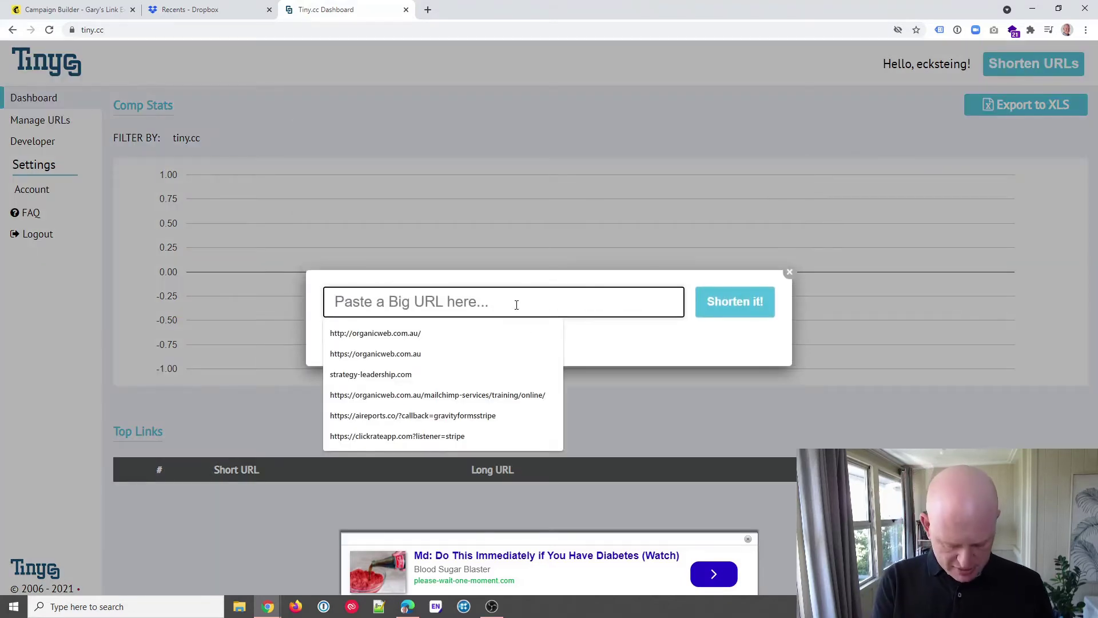
key("ctrl+v")
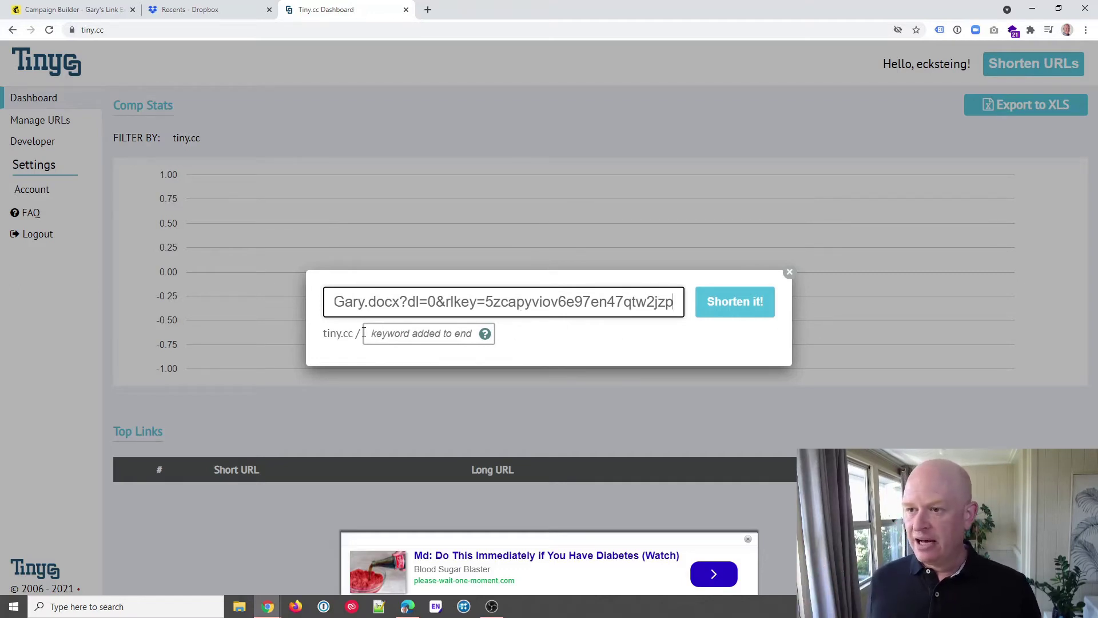
left_click(393, 337)
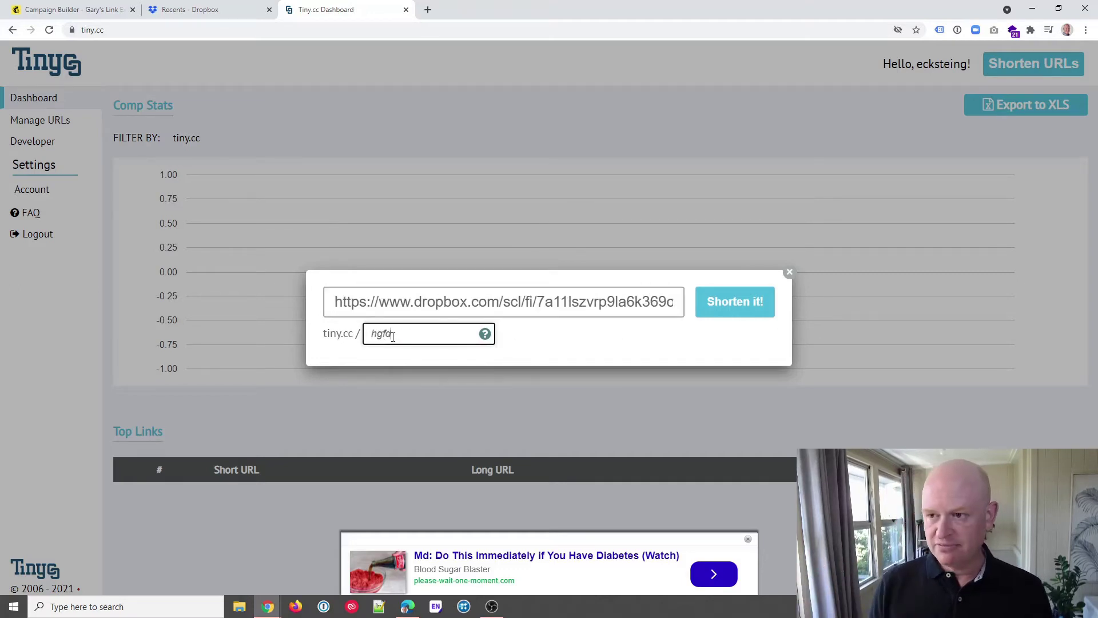
left_click(743, 306)
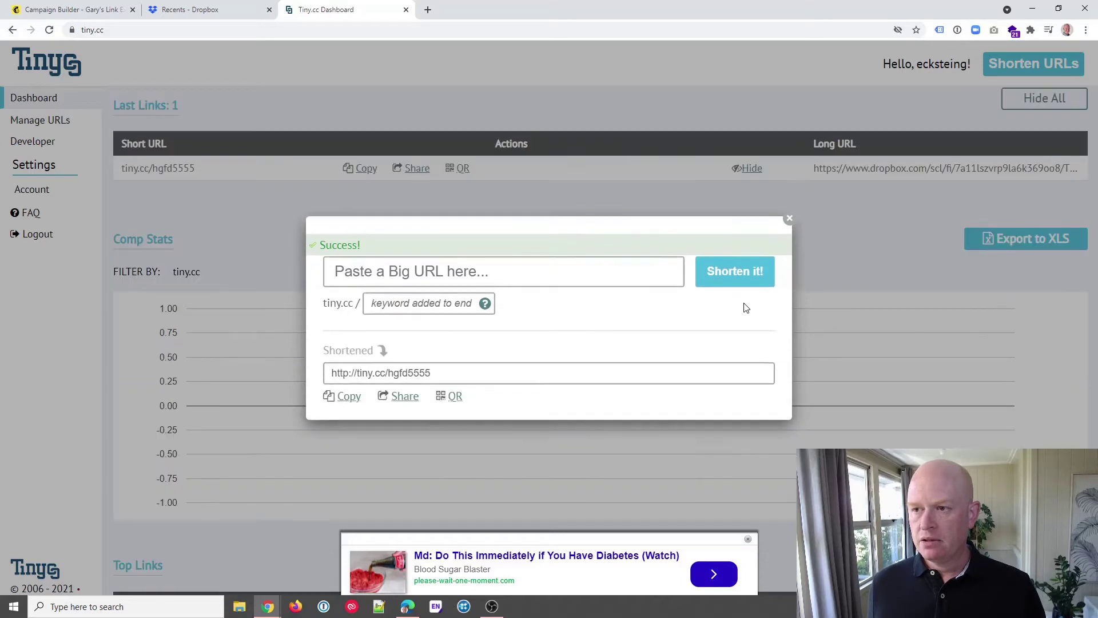
left_click(487, 374)
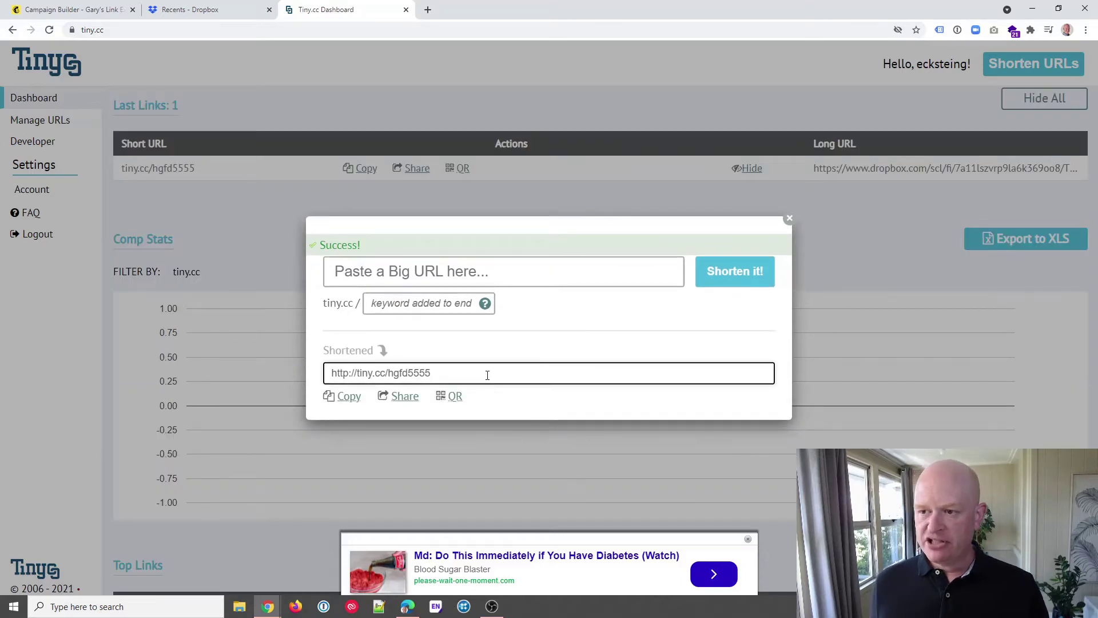
left_click_drag(486, 375, 325, 368)
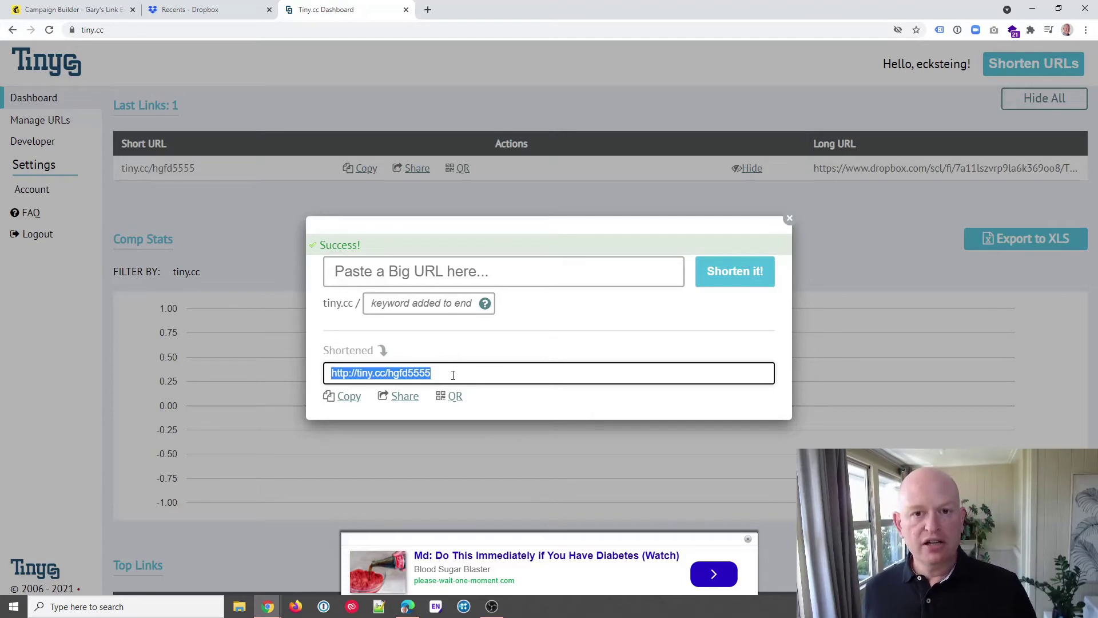
left_click(209, 10)
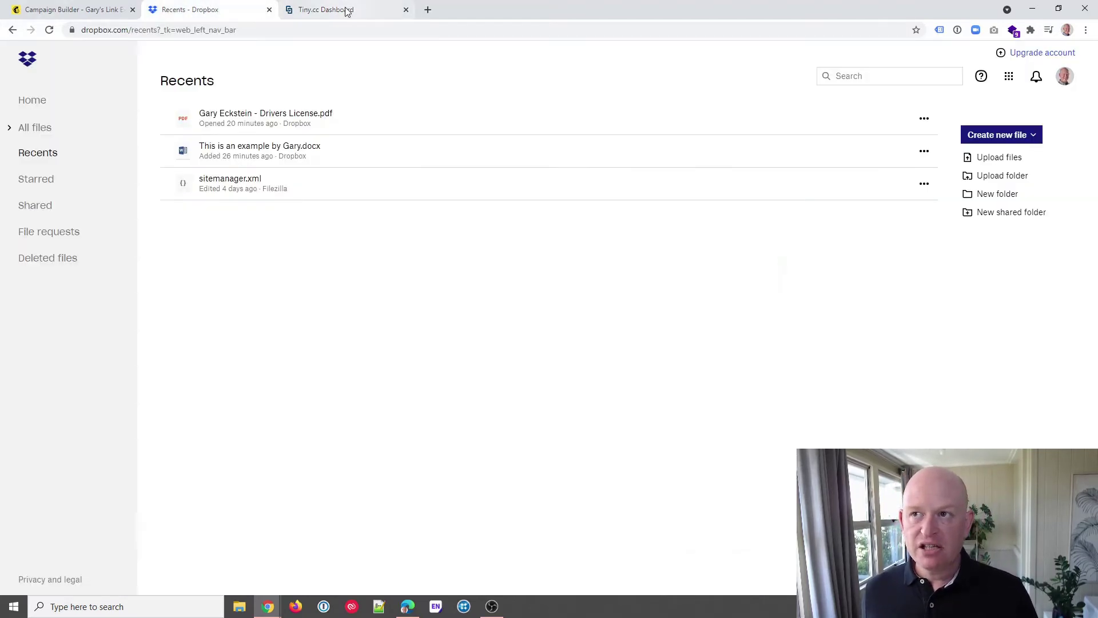
left_click(346, 11)
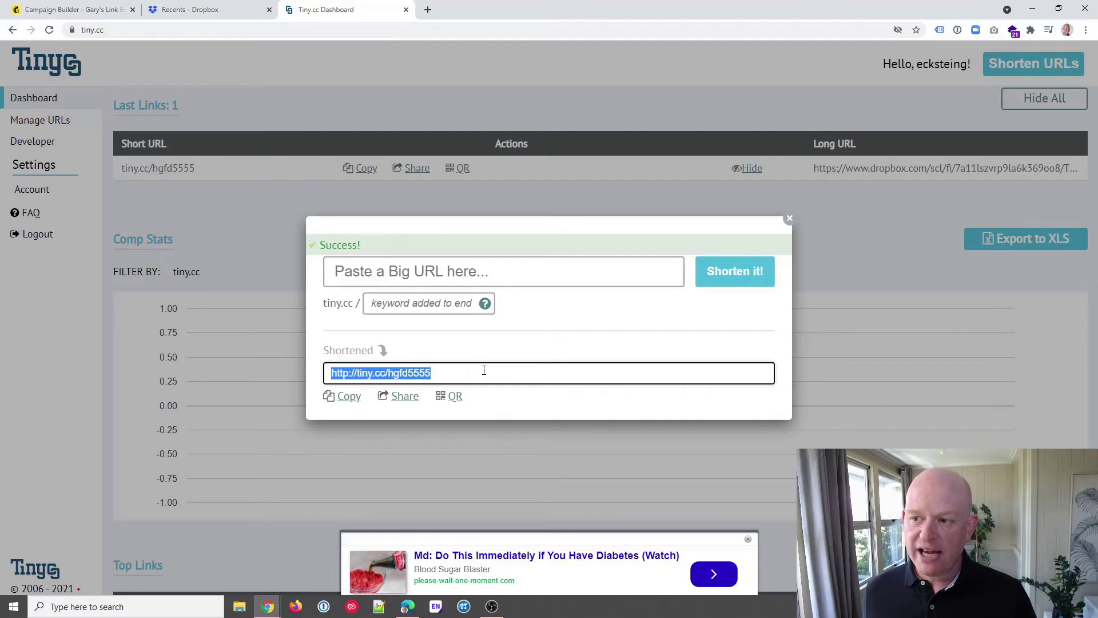
left_click(54, 10)
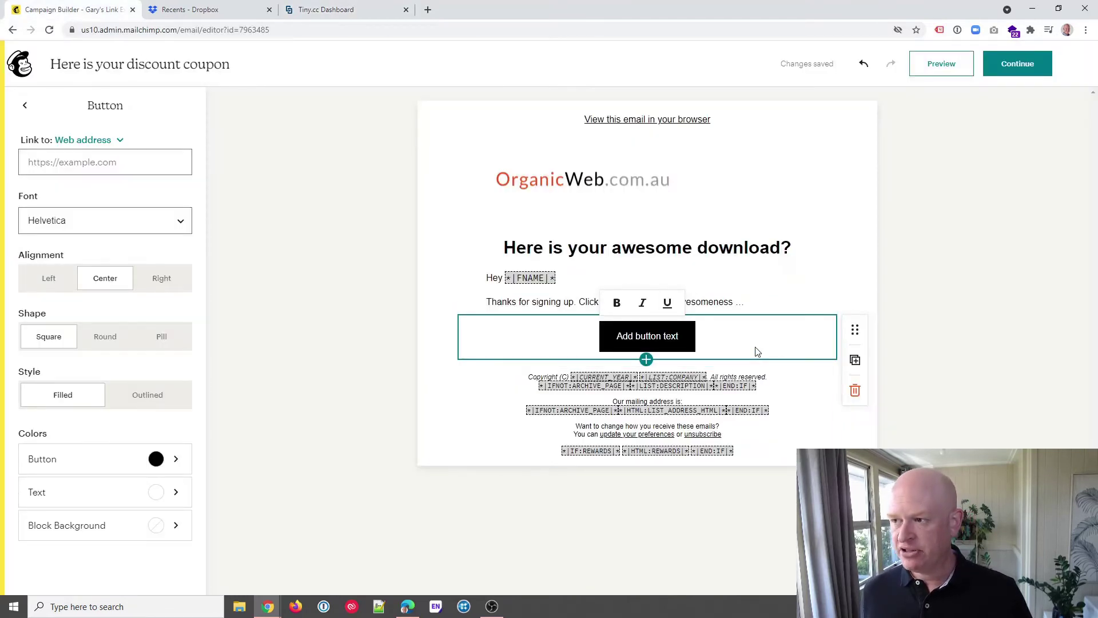
left_click(80, 160)
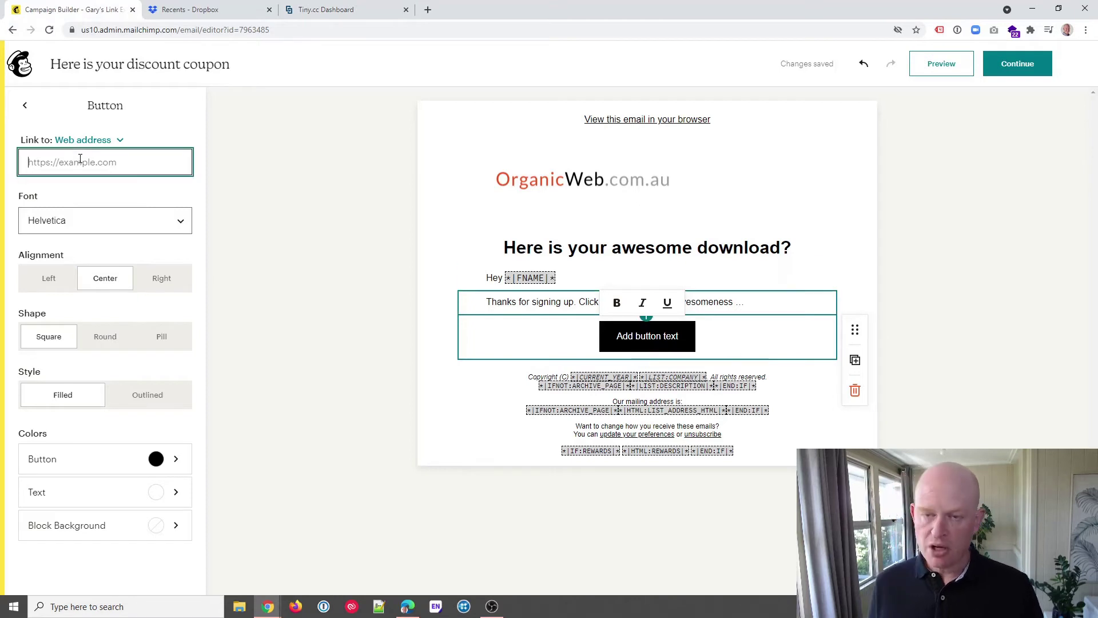
key("ctrl+v")
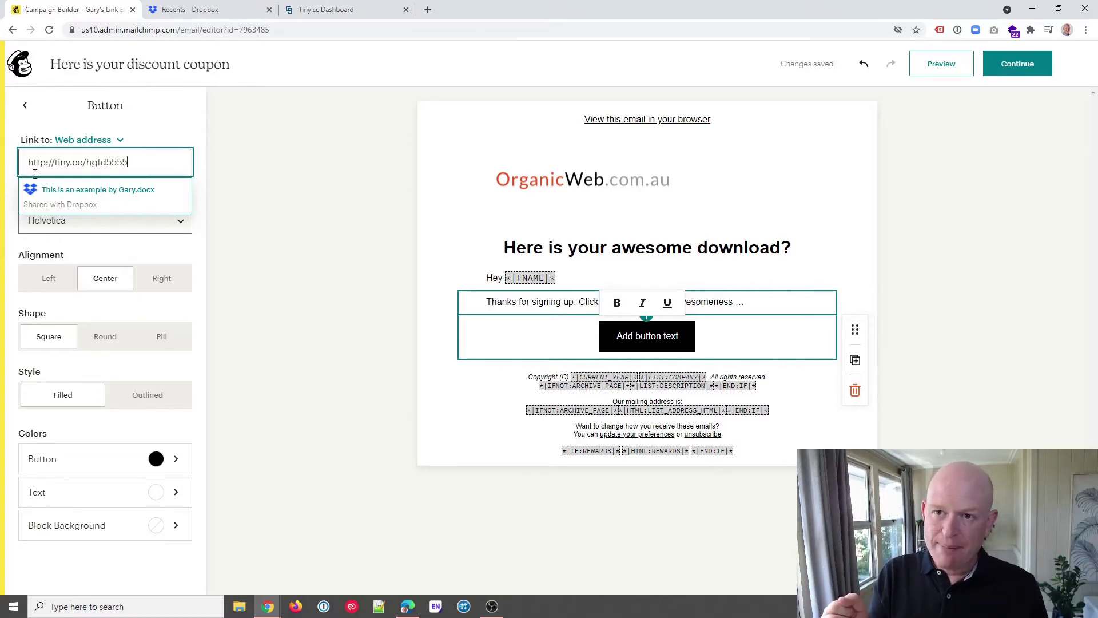
left_click(249, 180)
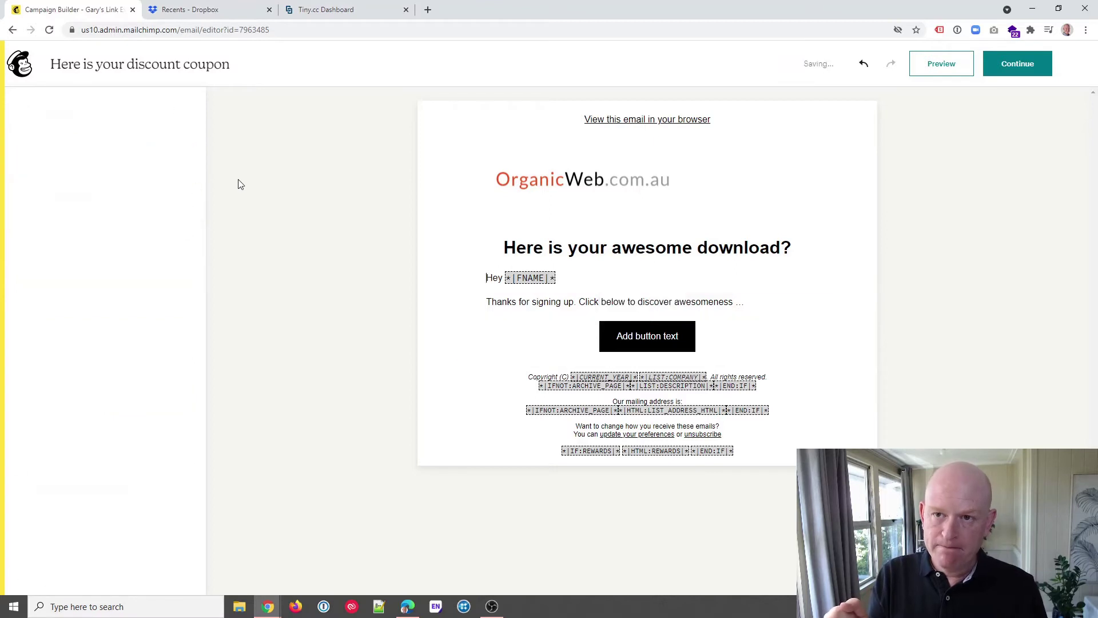
- Replace the 'Add button text' placeholder label with 'CLICK HERE!'
left_click(566, 337)
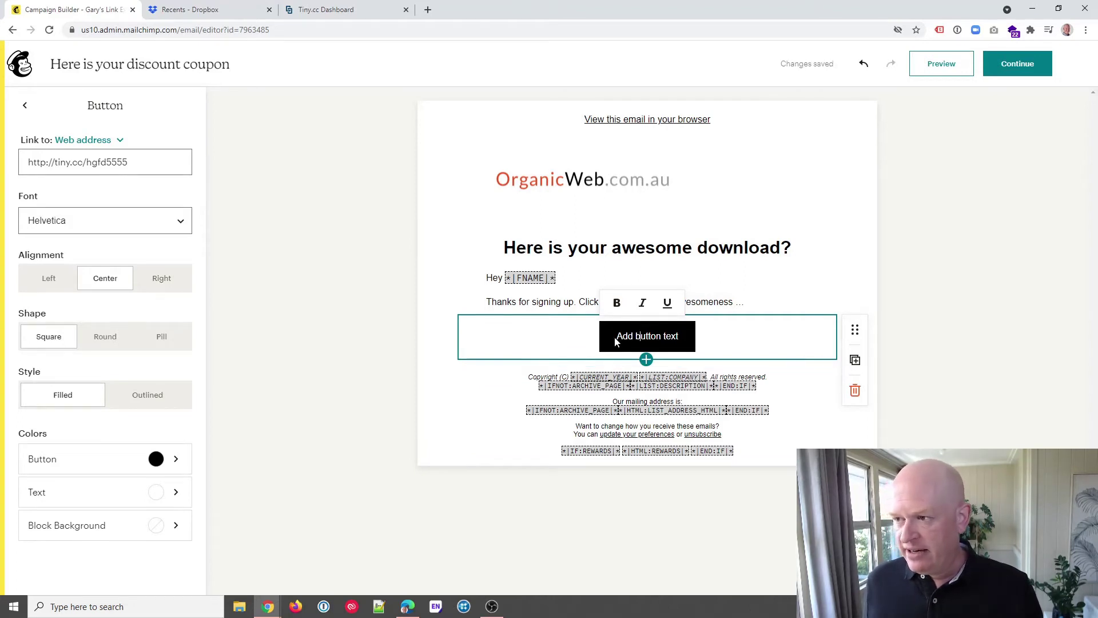
left_click_drag(613, 337, 685, 346)
type("CLICK HERE")
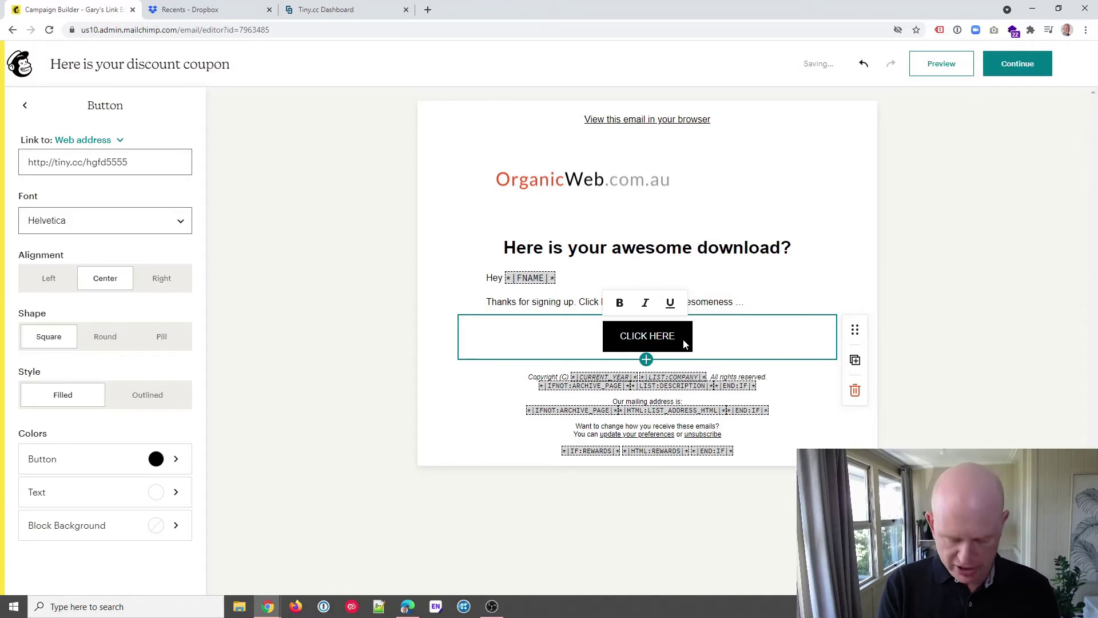
type("!")
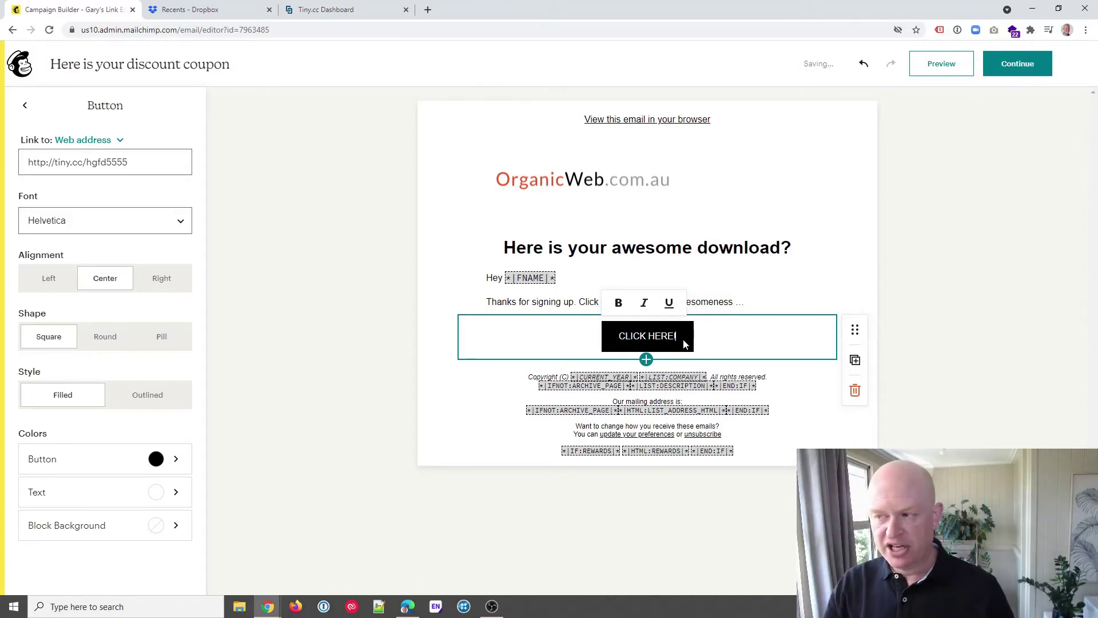
left_click(910, 272)
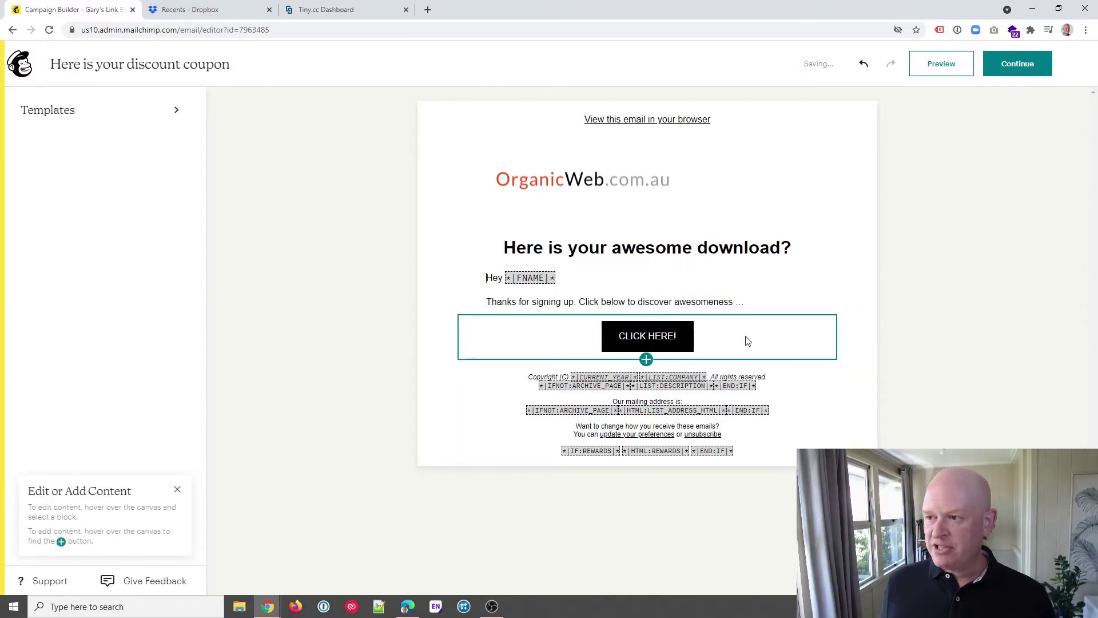
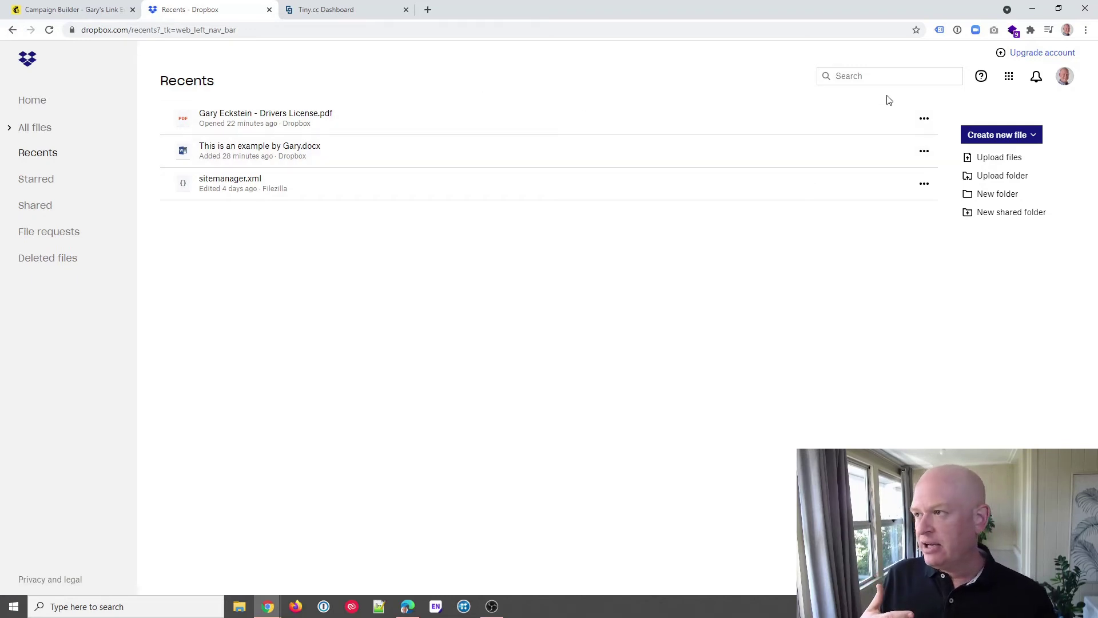
left_click(896, 119)
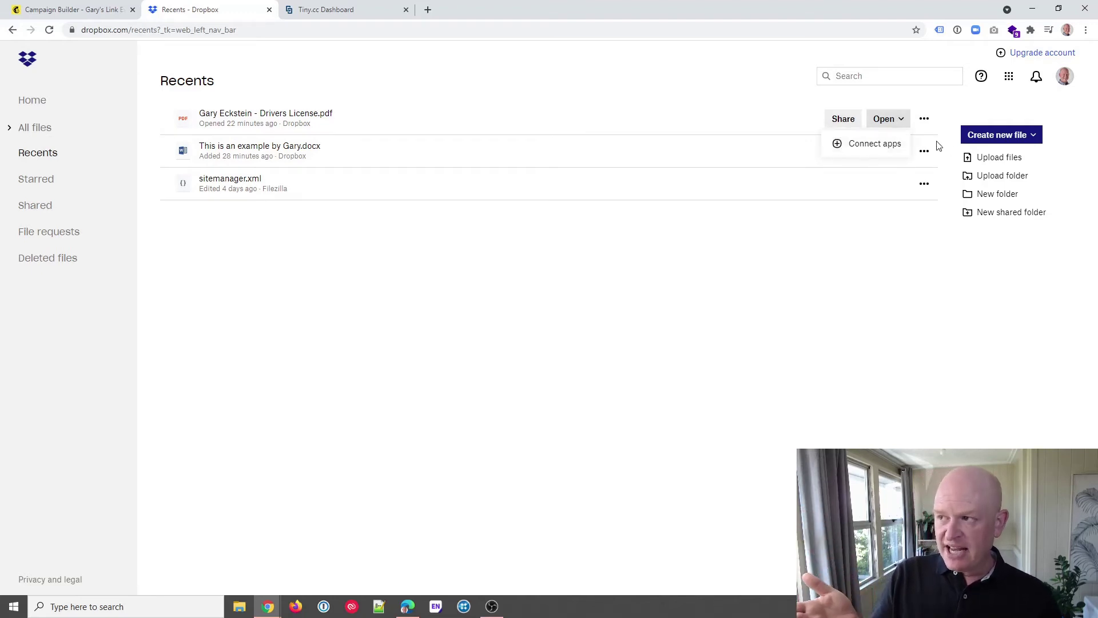
left_click(647, 286)
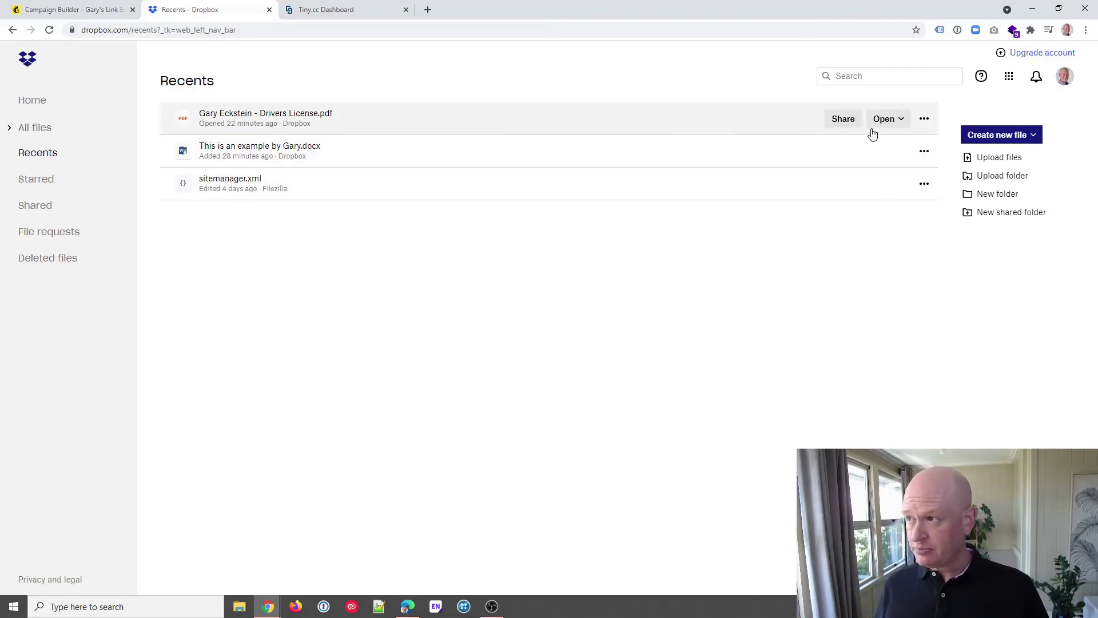
left_click(839, 118)
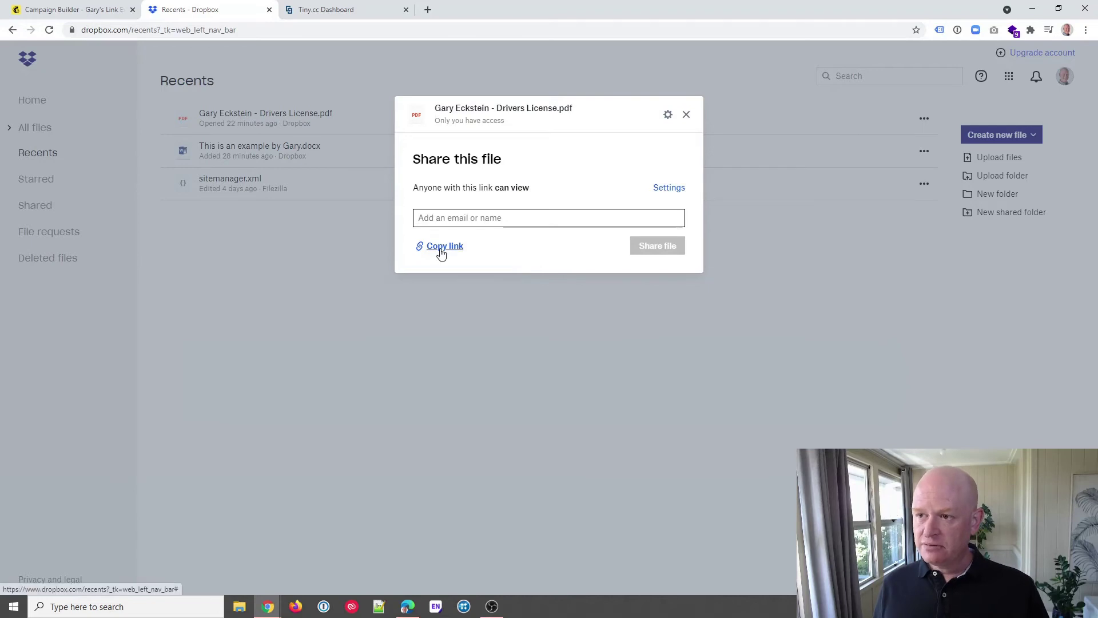
left_click(443, 246)
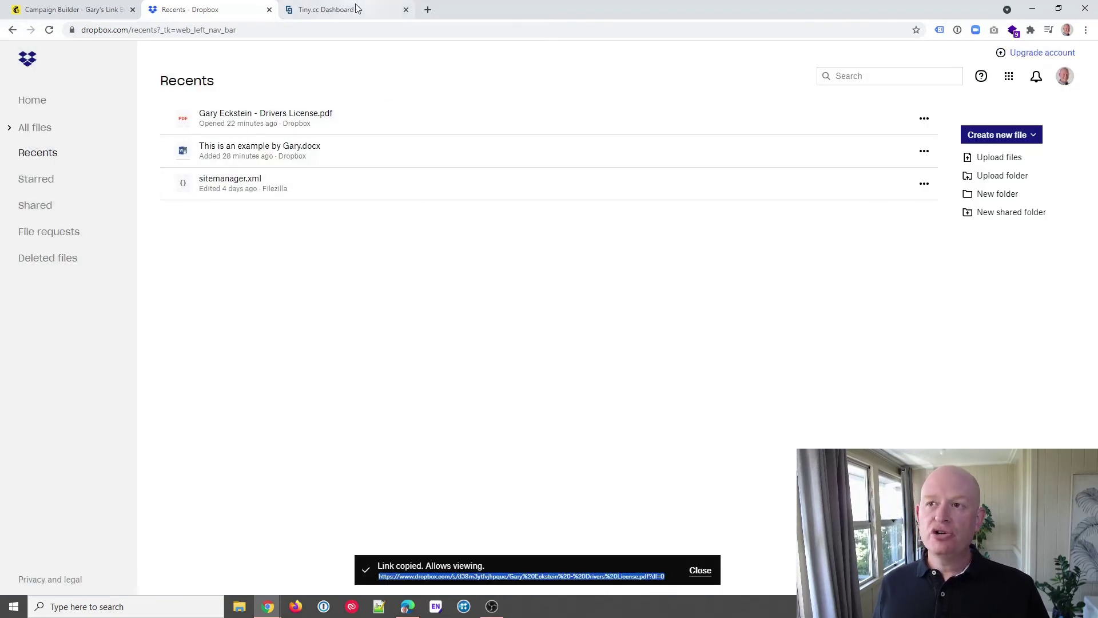
left_click(356, 8)
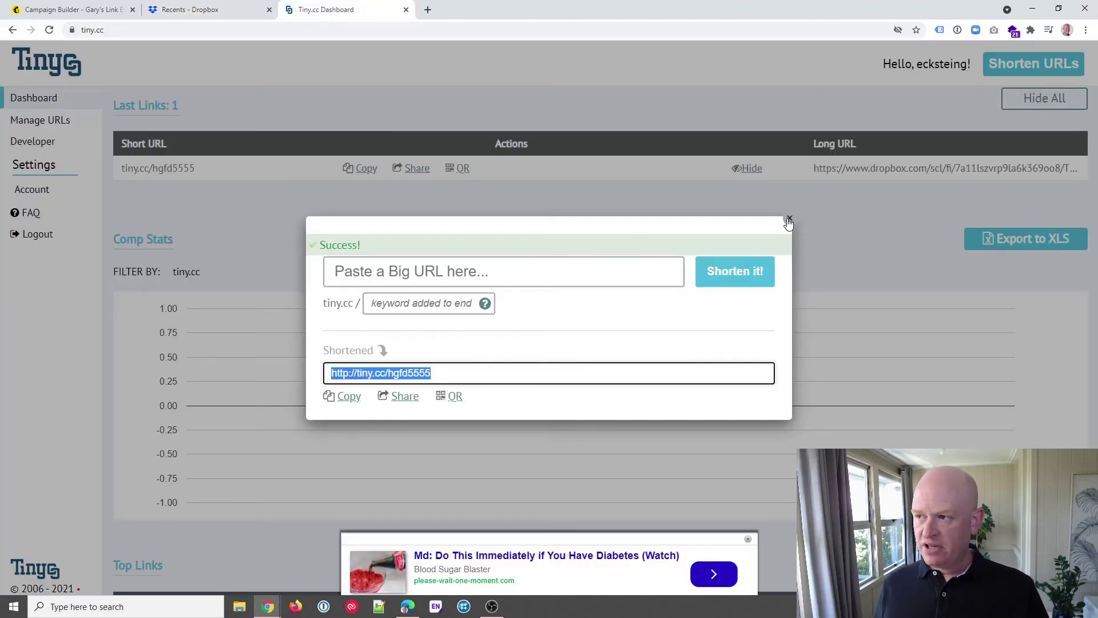
left_click(789, 218)
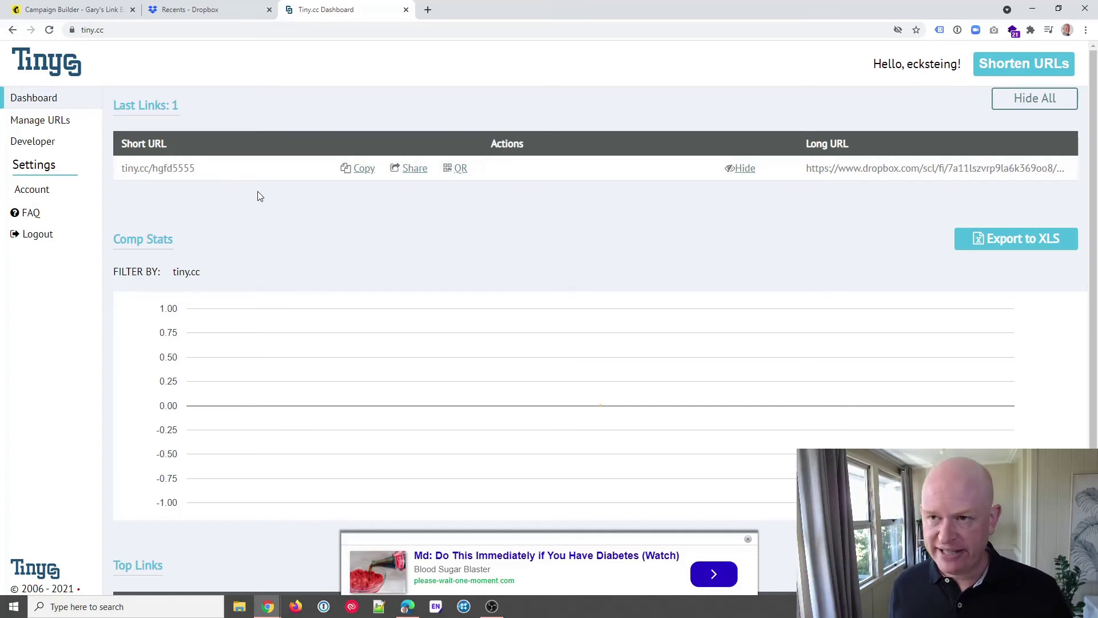
left_click(40, 121)
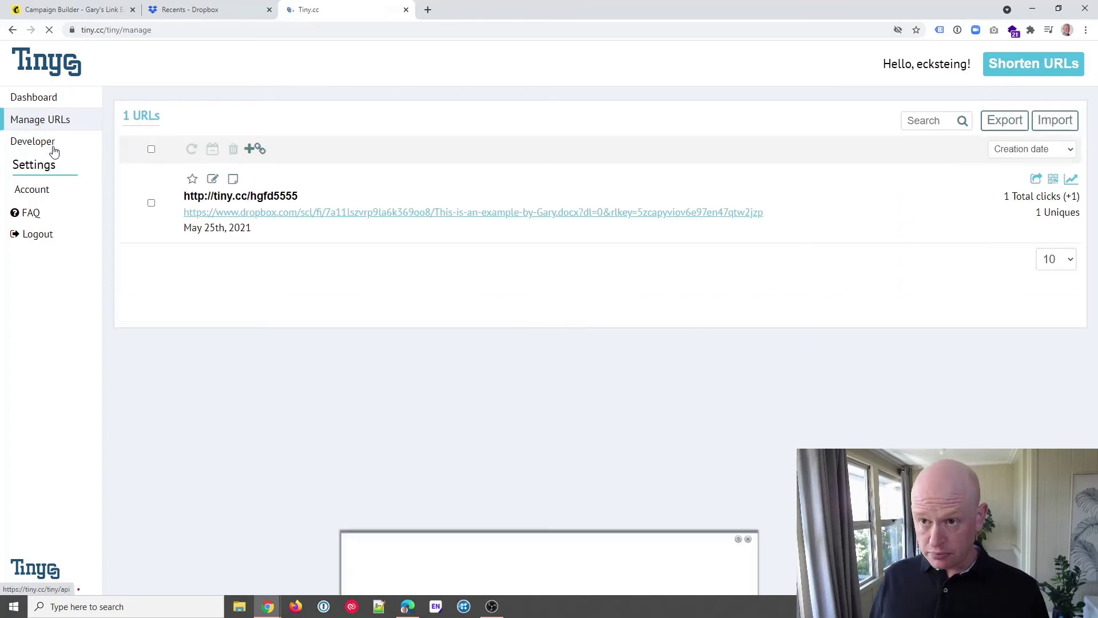
left_click(213, 179)
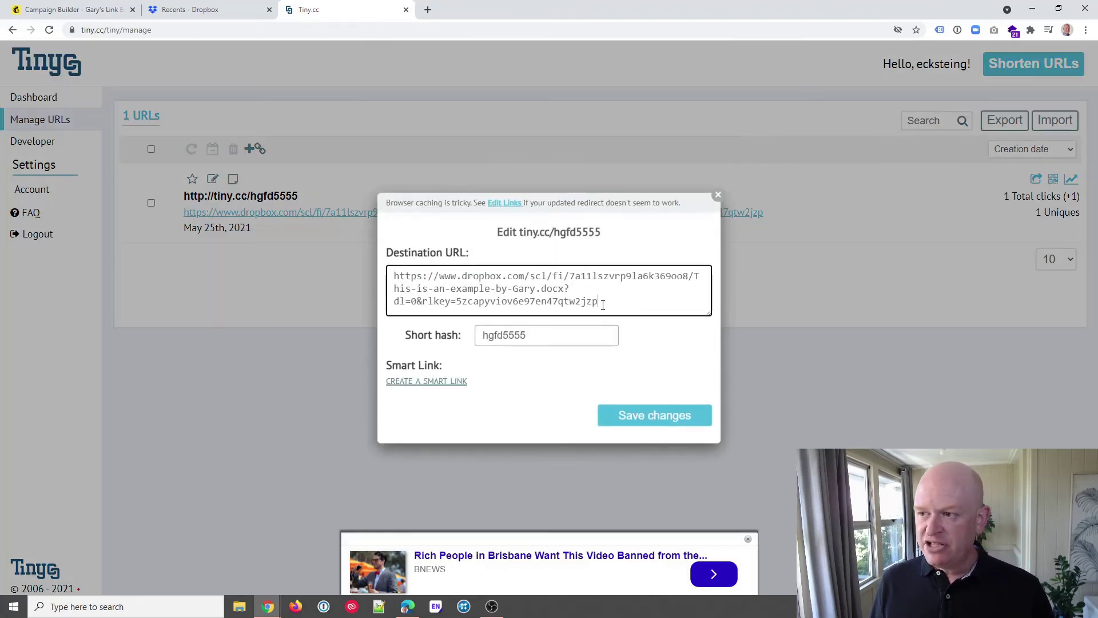
left_click_drag(599, 302, 379, 281)
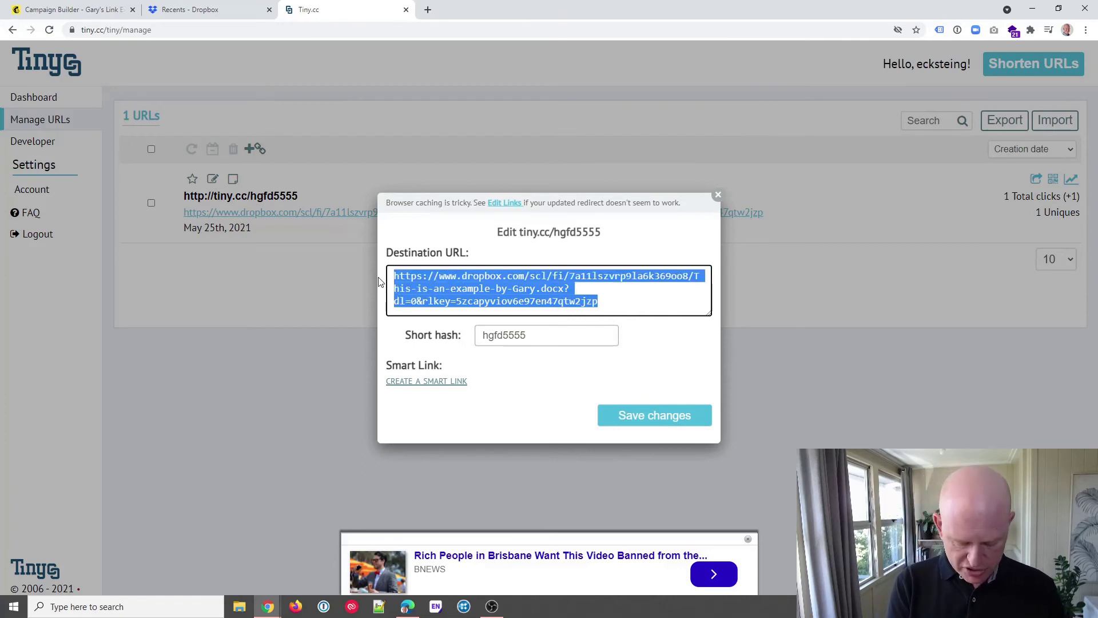
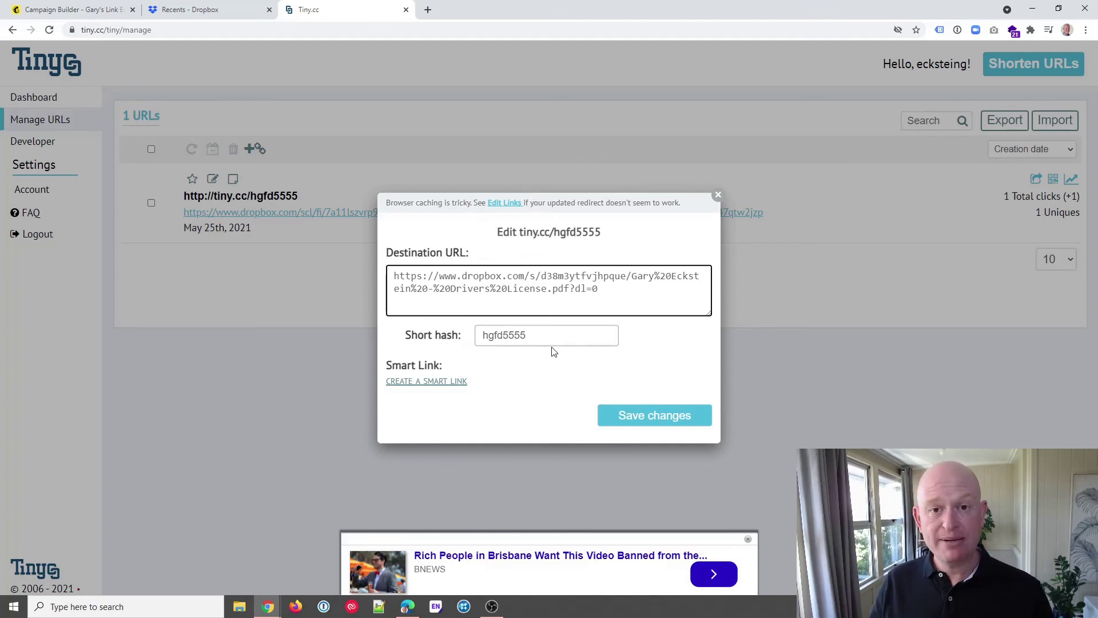
left_click(648, 417)
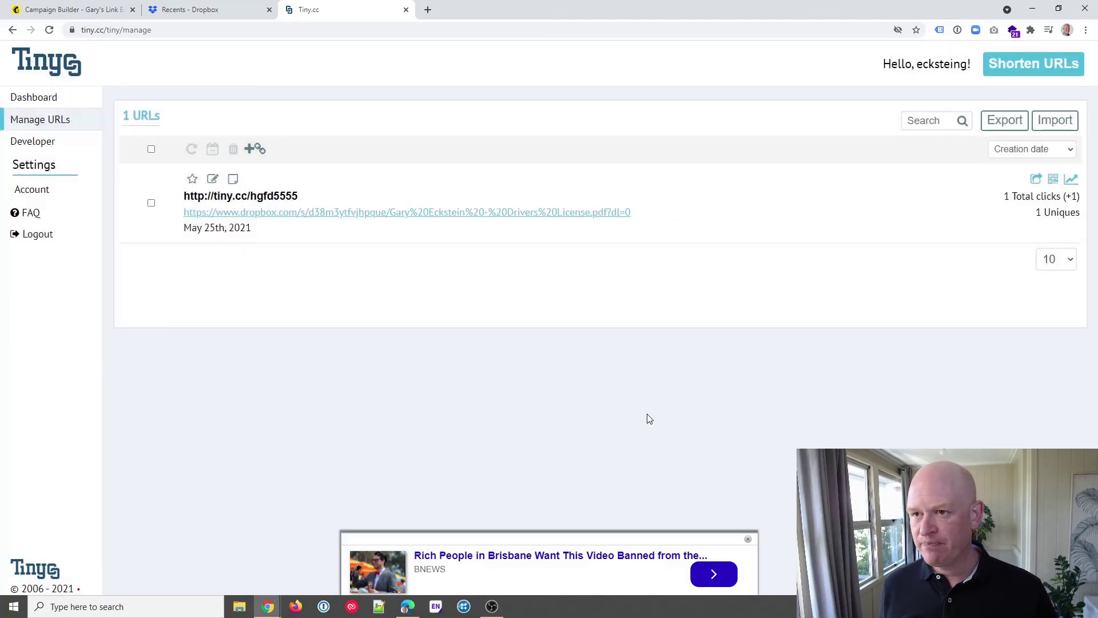
left_click(70, 9)
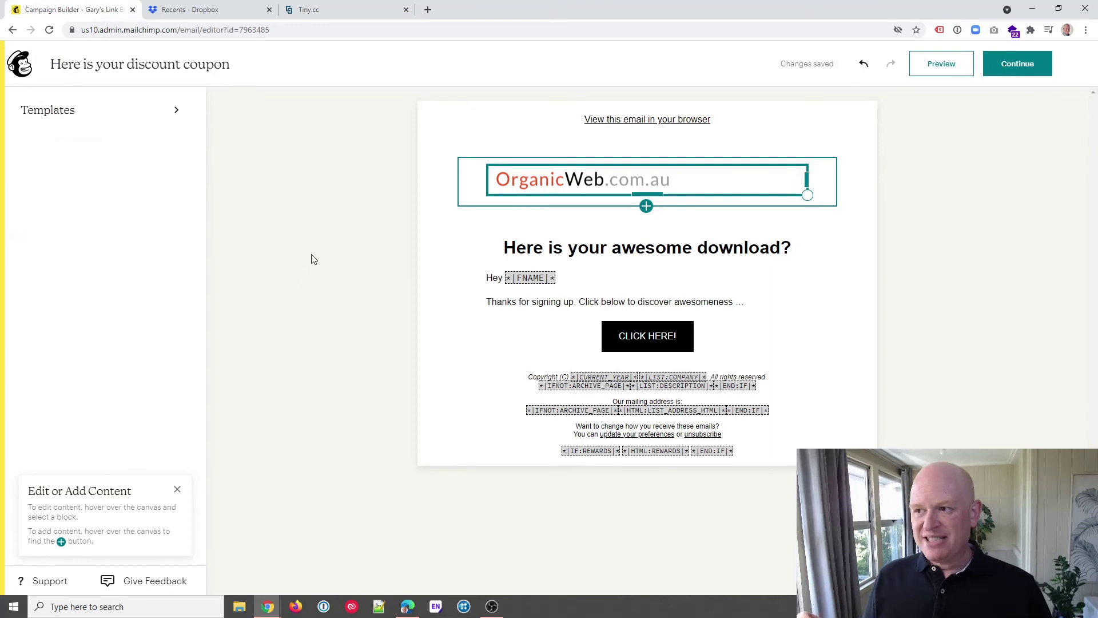